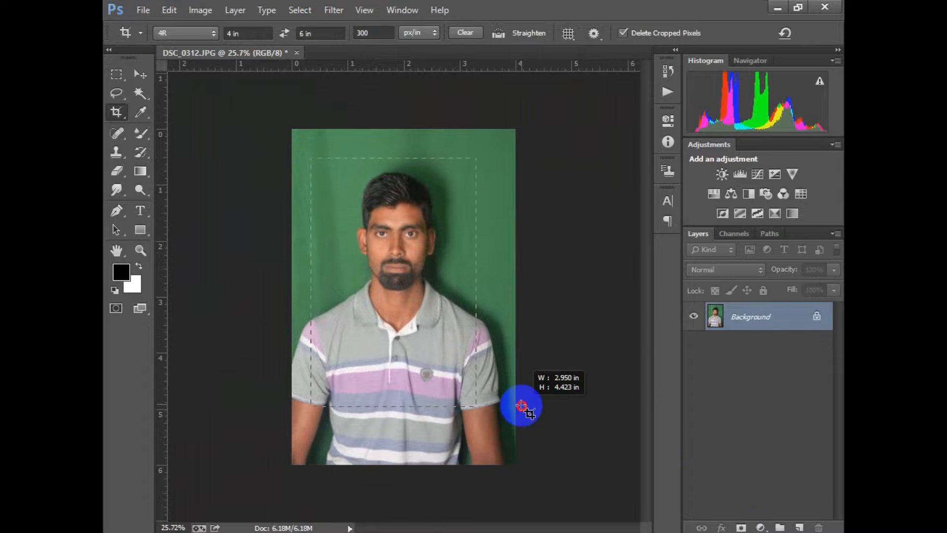
Crop the portrait to the 4 × 6 in frame around head and chest, and brighten its midtones with Curves, input 137, output 157
double_click(460, 407)
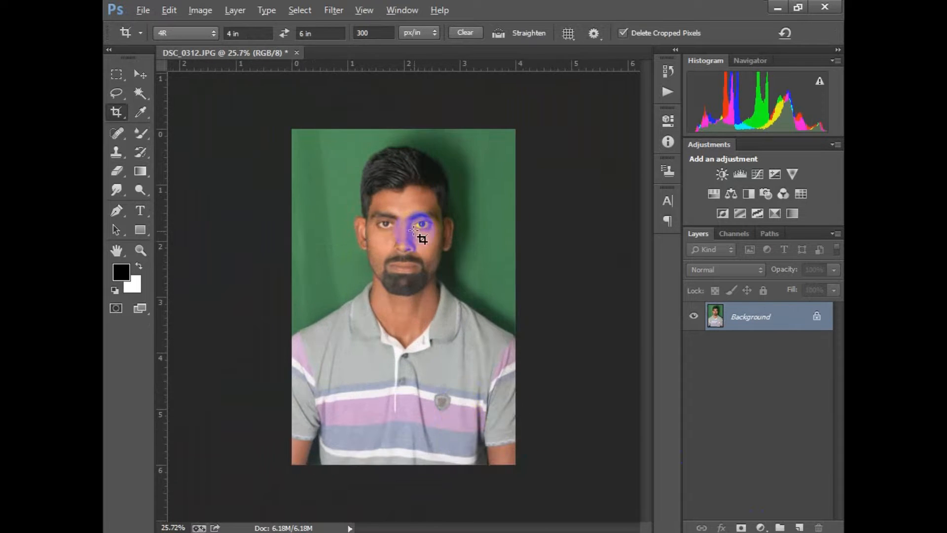
left_click_drag(419, 192, 483, 171)
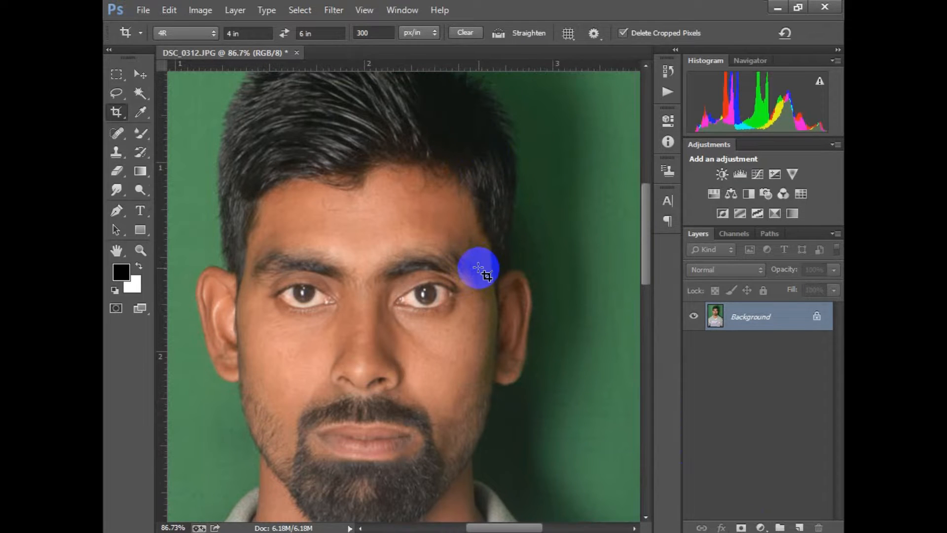
key("Tab")
key("ctrl+m")
left_click_drag(720, 321, 717, 312)
key("Return")
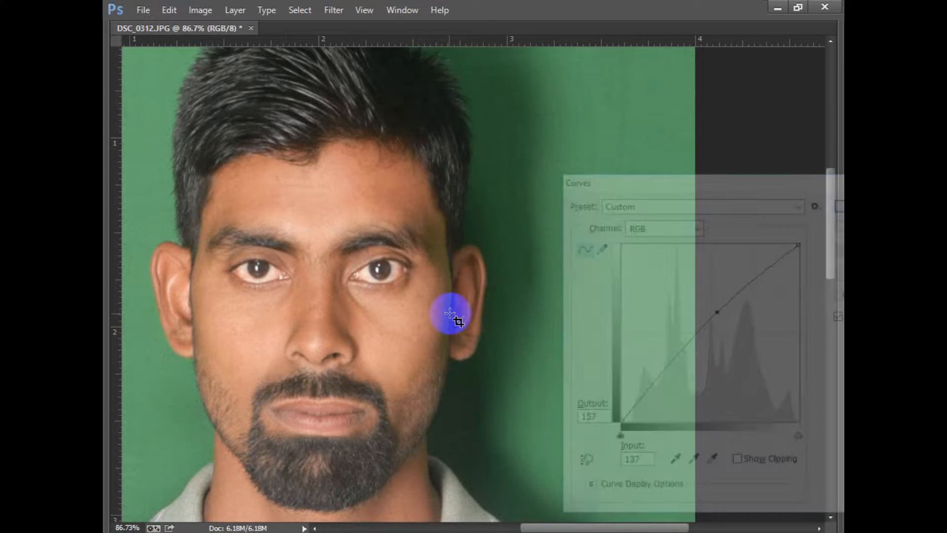
Brighten the face and neck in Camera Raw by painting with the Adjustment Brush at +0.50 exposure, and apply it
key("ctrl+shift+a")
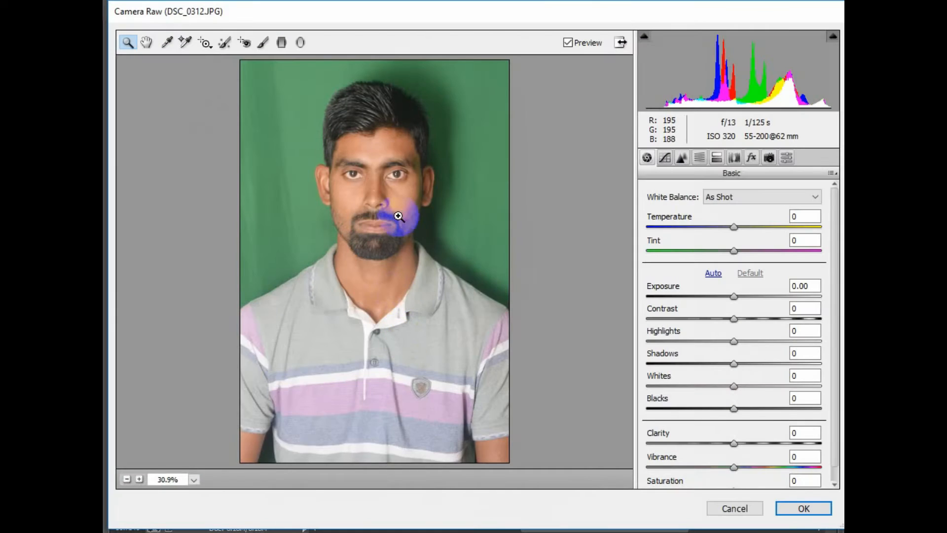
left_click(399, 209)
left_click(398, 203)
left_click_drag(394, 222, 439, 202)
left_click(403, 242, "alt")
left_click(403, 243, "alt")
left_click(403, 245, "alt")
left_click(425, 255, "alt")
left_click(262, 42)
mouse_move(423, 243)
left_mouse_down()
mouse_move(416, 226)
mouse_move(388, 211)
mouse_move(438, 274)
mouse_move(421, 342)
mouse_move(359, 287)
mouse_move(347, 340)
mouse_move(285, 317)
mouse_move(285, 194)
mouse_move(296, 197)
mouse_move(275, 241)
left_mouse_up()
left_click_drag(315, 360, 290, 253)
mouse_move(281, 375)
left_mouse_down()
mouse_move(335, 442)
mouse_move(358, 438)
mouse_move(418, 367)
mouse_move(391, 430)
left_mouse_up()
scroll(391, 430, "down", 2)
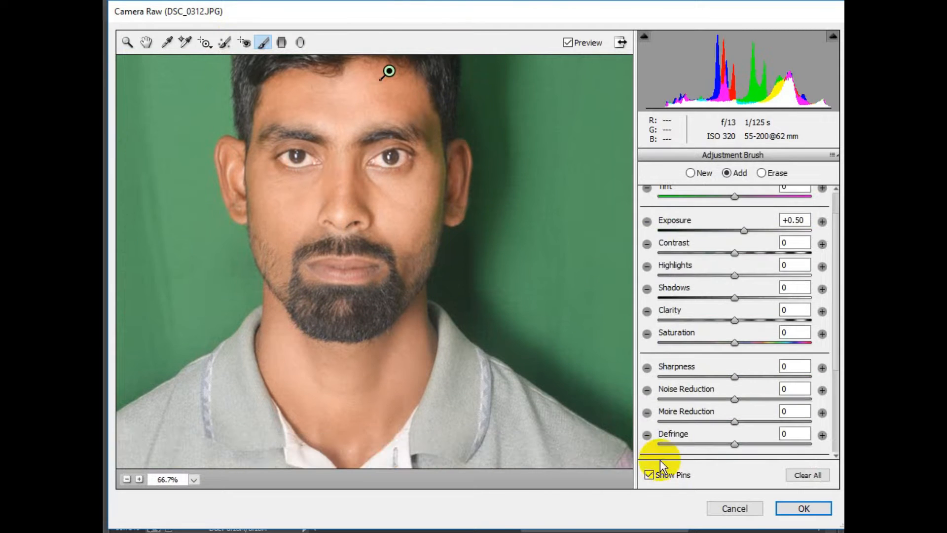
left_click(805, 510)
Smooth the skin along the bridge and sides of the nose with the Mixer Brush
scroll(348, 303, "up", 3)
left_click_drag(347, 329, 383, 323)
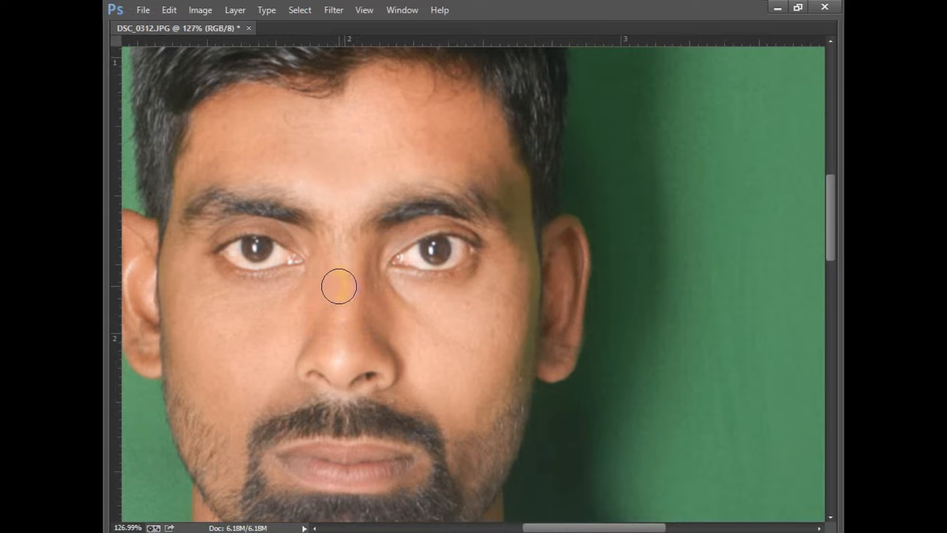
left_click(340, 346)
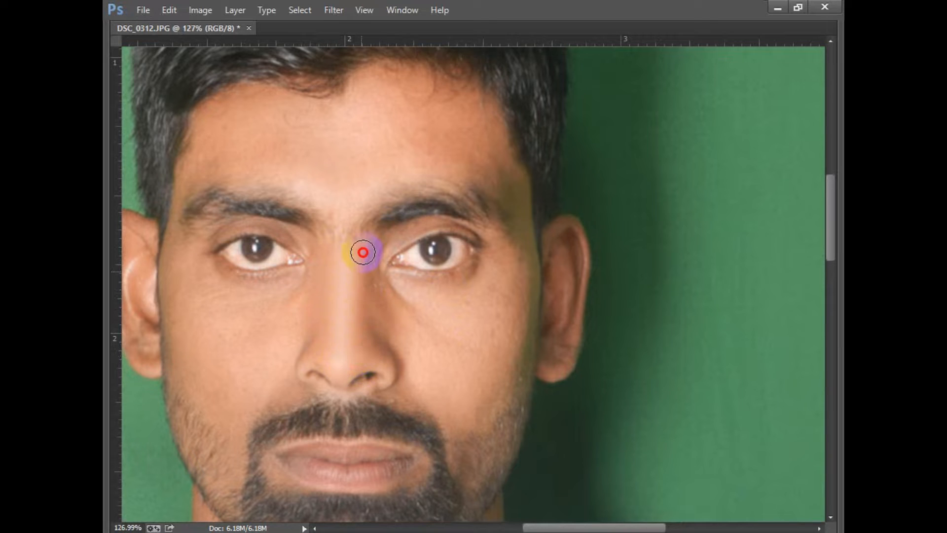
mouse_move(375, 280)
left_mouse_down()
mouse_move(373, 330)
mouse_move(384, 323)
mouse_move(379, 247)
mouse_move(378, 321)
left_mouse_up()
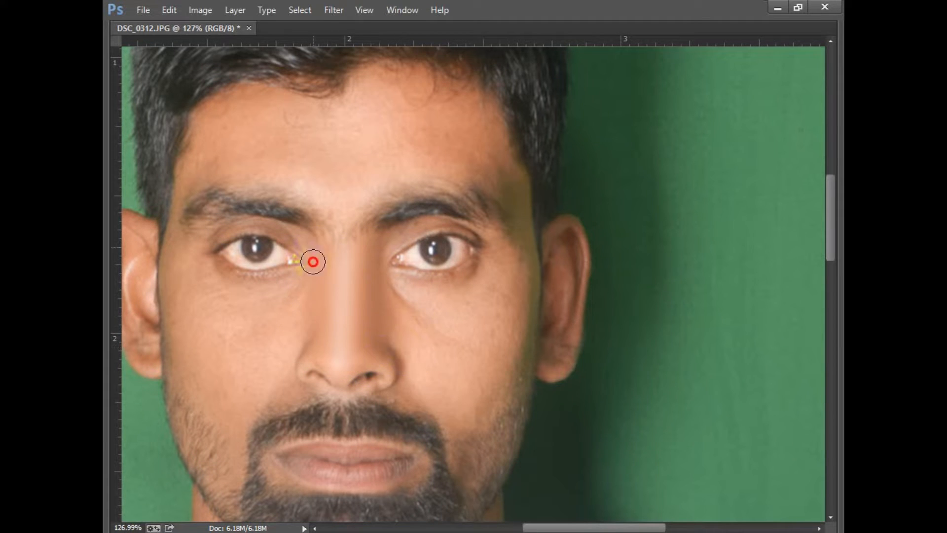
Enlarge the Mixer Brush to 61 px and smooth the skin under the eyes and on both cheeks
scroll(291, 341, "down", 2)
right_click(353, 378)
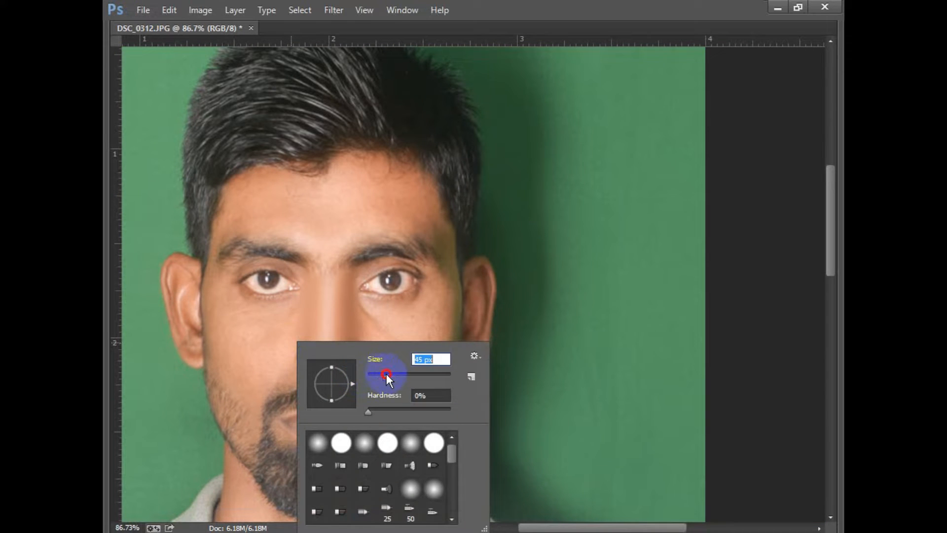
left_click(291, 320)
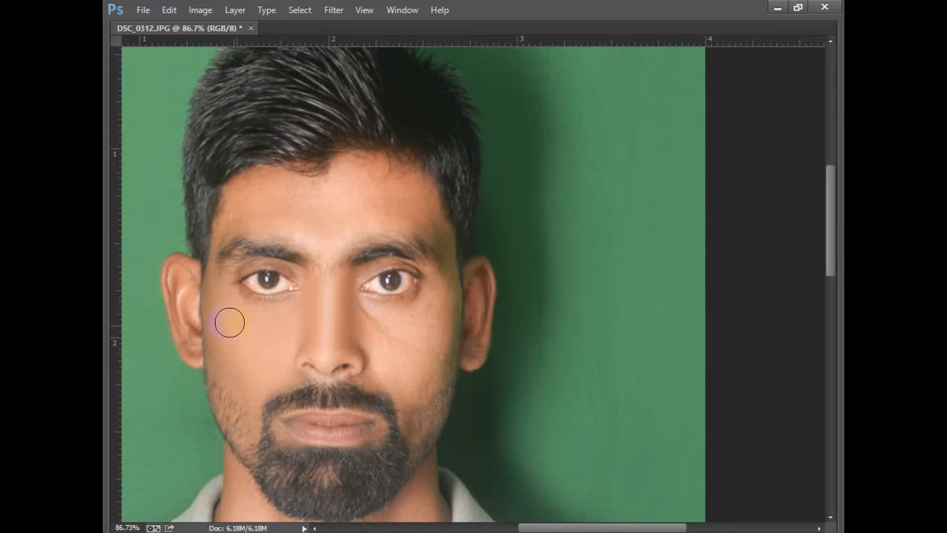
left_click_drag(387, 352, 329, 336)
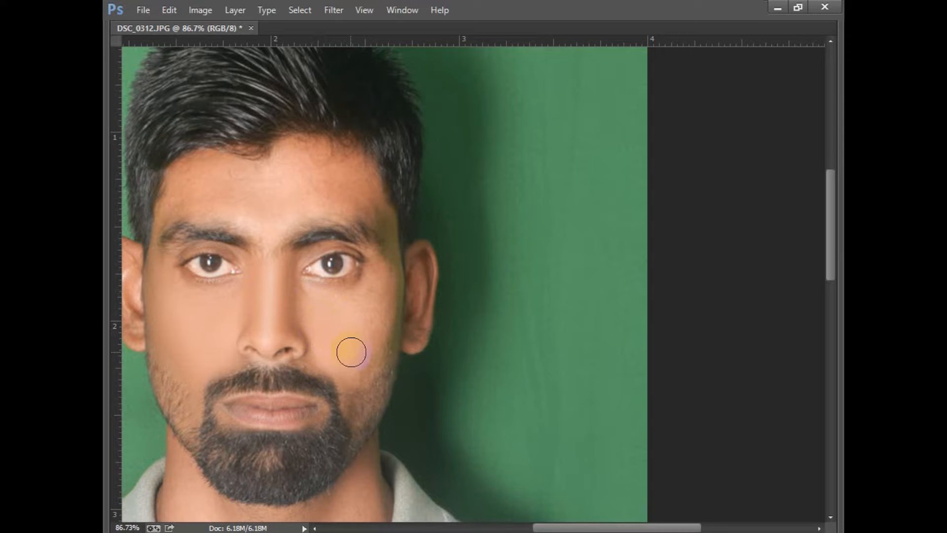
mouse_move(380, 293)
left_mouse_down()
mouse_move(386, 320)
mouse_move(397, 247)
mouse_move(398, 290)
mouse_move(377, 362)
mouse_move(382, 343)
mouse_move(349, 391)
left_mouse_up()
left_click_drag(349, 335, 364, 370)
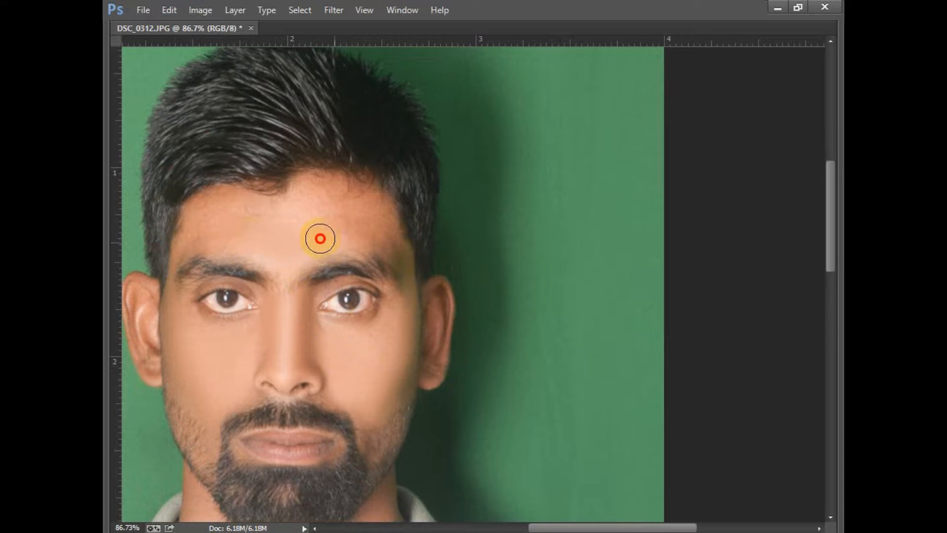
Smooth the forehead and the area above the eyebrows with the Mixer Brush using sampled skin tones, and undo the last stroke
key("Tab")
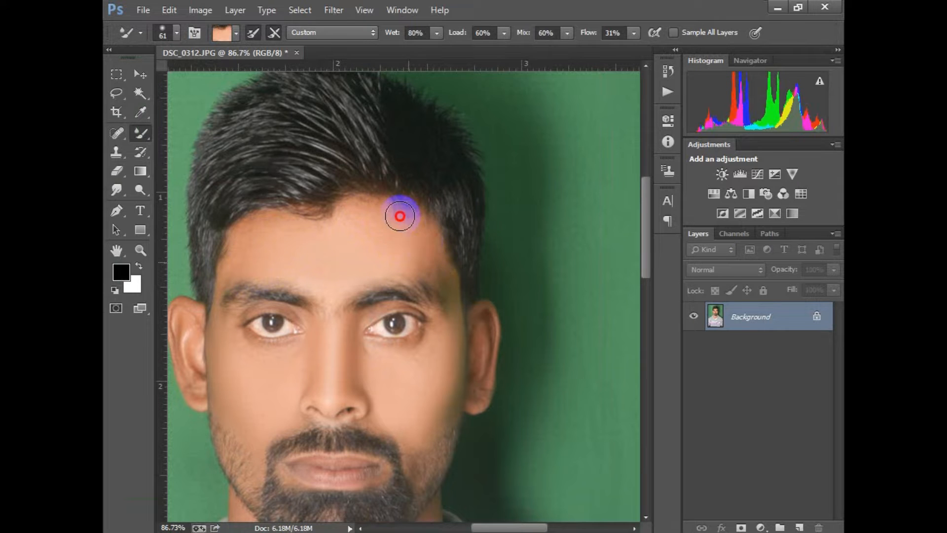
mouse_move(421, 243)
left_mouse_down()
mouse_move(432, 260)
mouse_move(412, 249)
mouse_move(409, 262)
mouse_move(442, 274)
mouse_move(453, 303)
mouse_move(422, 237)
mouse_move(452, 308)
mouse_move(417, 263)
left_mouse_up()
left_click(422, 262, "alt")
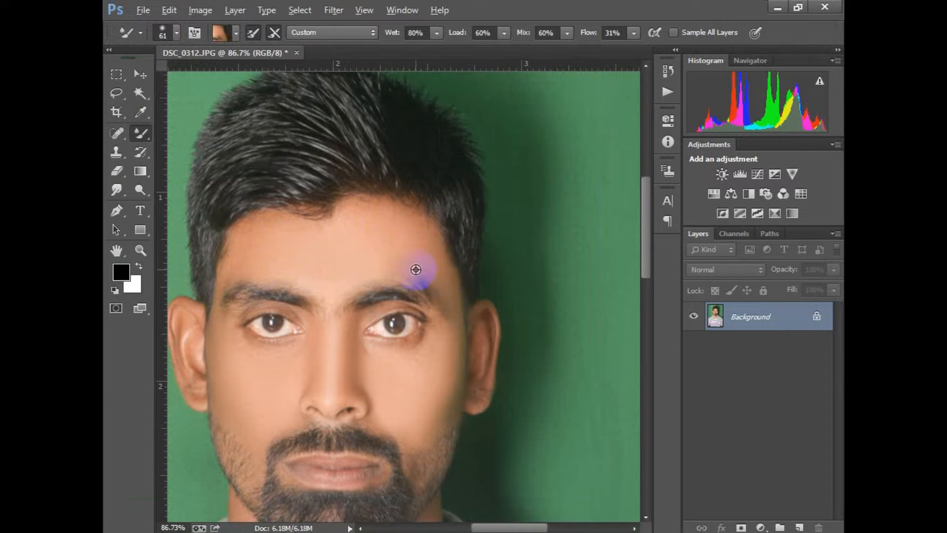
left_click(353, 277, "alt")
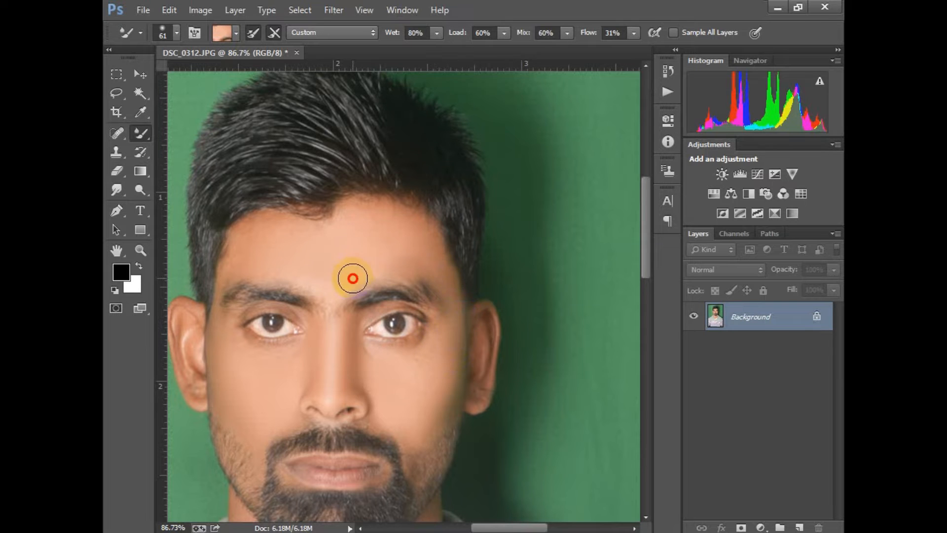
scroll(360, 389, "down", 2)
left_click_drag(381, 395, 372, 340)
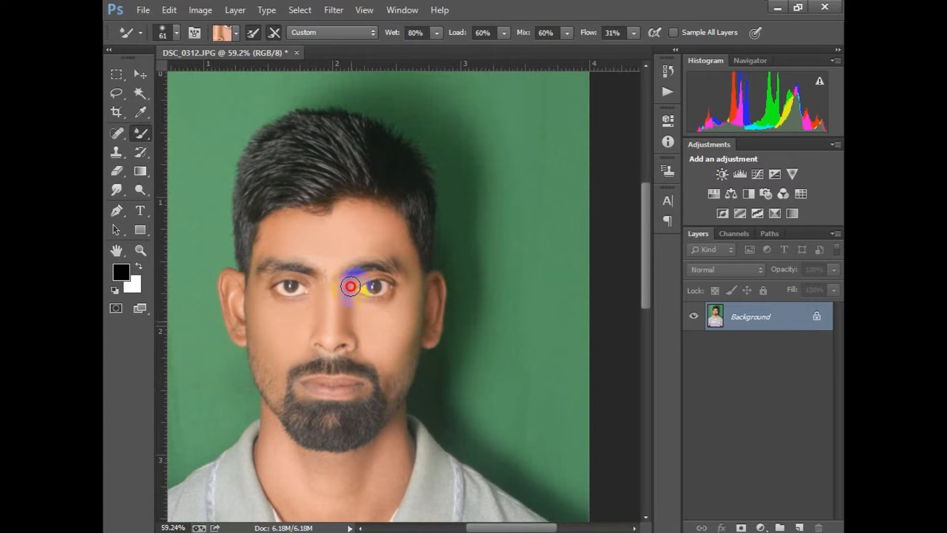
scroll(364, 326, "down", 2)
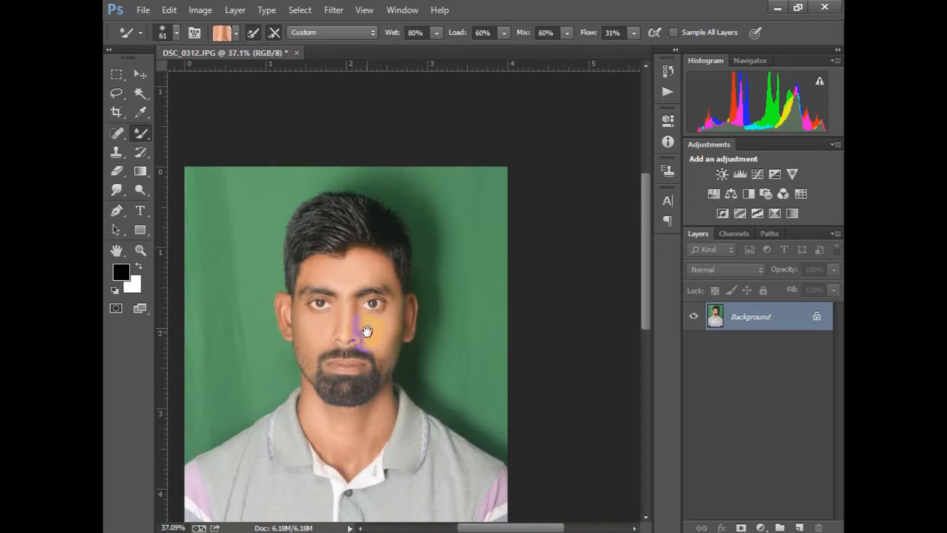
key("ctrl+z")
Set the Mixer Brush size to 83 px and smooth the neck below the beard with sampled skin tone
scroll(364, 350, "up", 1)
right_click(359, 378)
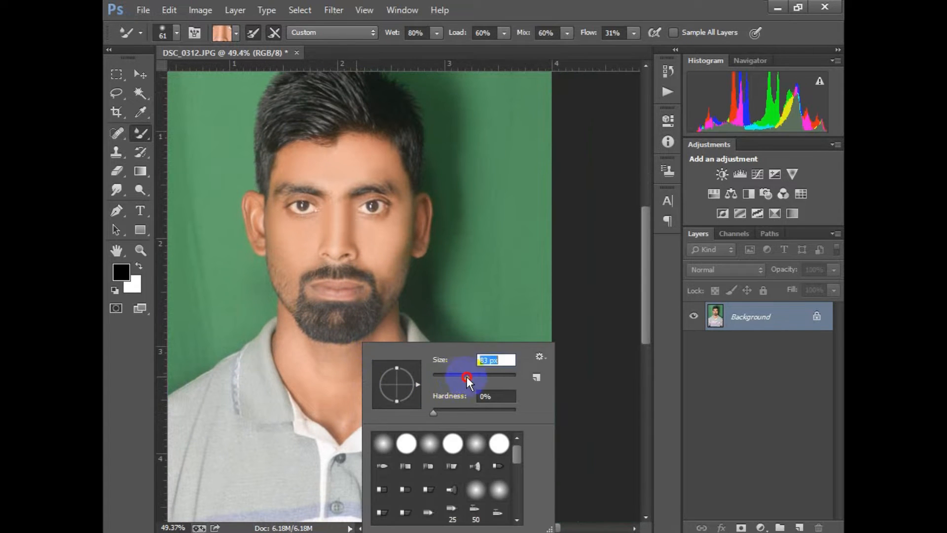
left_click(307, 376, "alt")
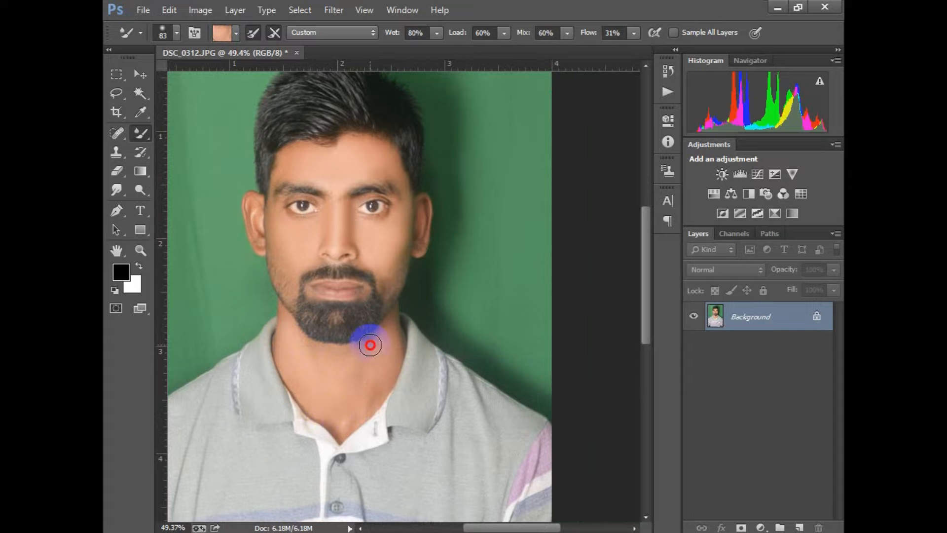
mouse_move(378, 341)
left_mouse_down()
mouse_move(391, 321)
mouse_move(382, 391)
left_mouse_up()
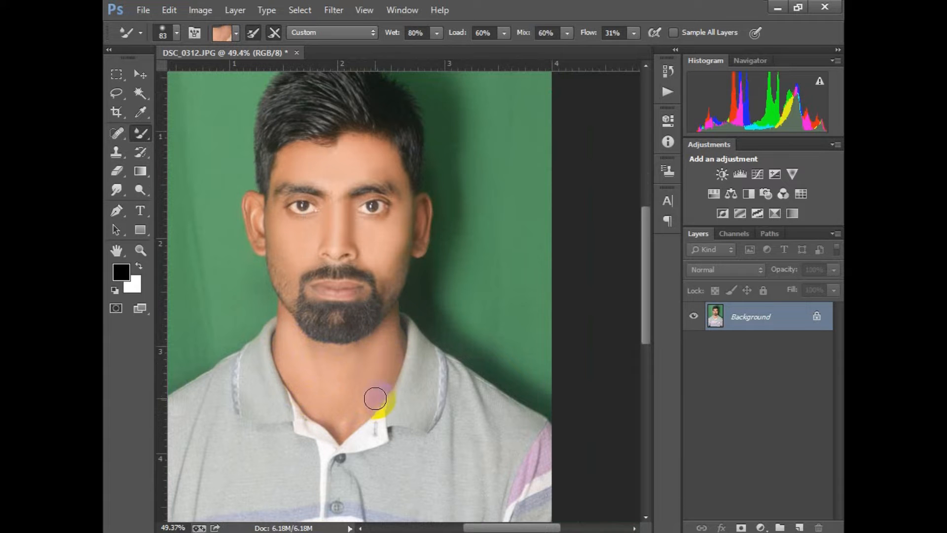
Brighten the ear on the shadowed side in Camera Raw with the Adjustment Brush at +0.50 exposure, and apply it
scroll(334, 341, "down", 1)
scroll(360, 291, "up", 2)
left_click_drag(291, 148, 360, 265)
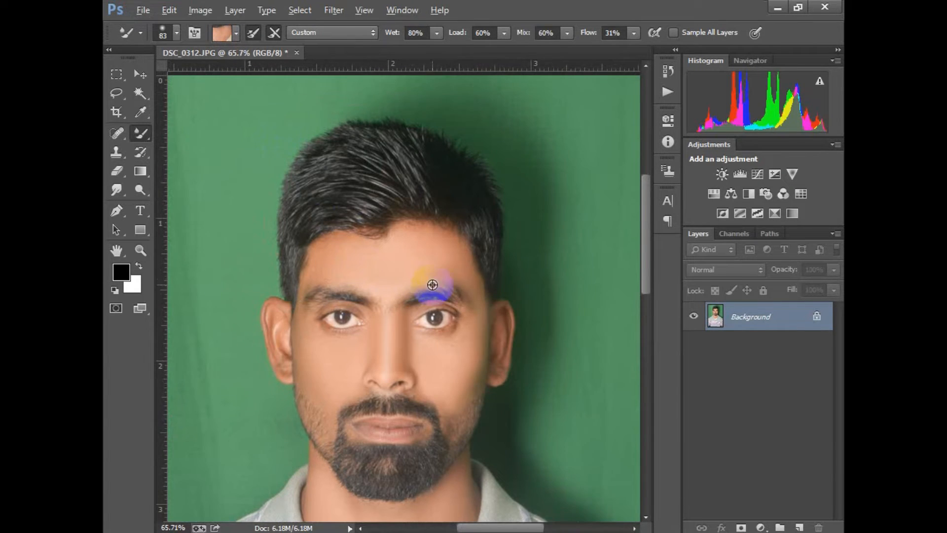
scroll(433, 285, "up", 1)
key("ctrl+shift+a")
left_click(427, 245)
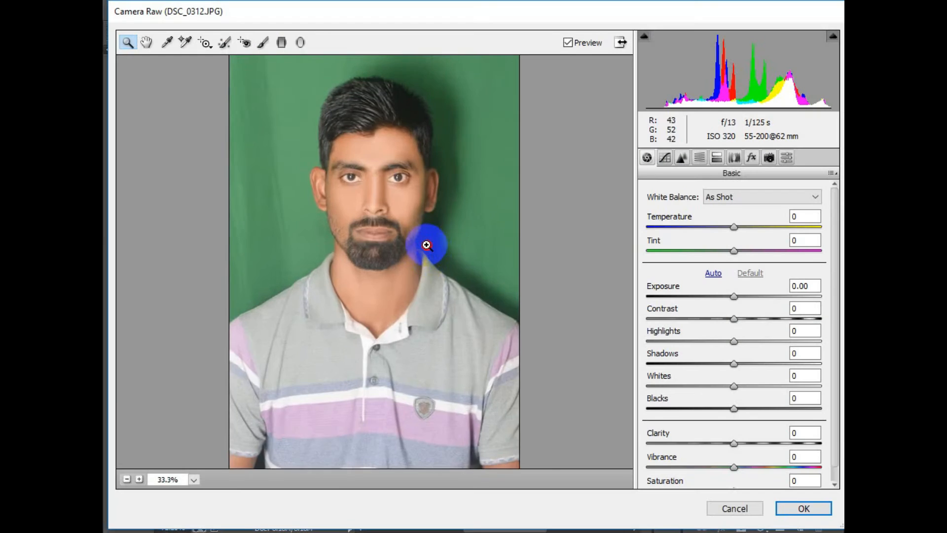
left_click(429, 243)
left_click_drag(429, 243, 391, 293)
left_click(423, 291)
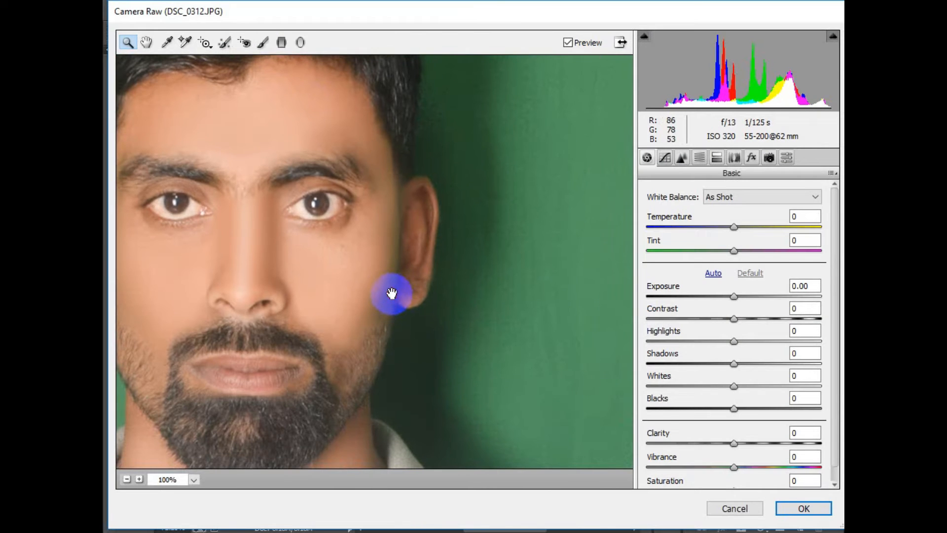
left_click(263, 43)
mouse_move(420, 195)
left_mouse_down()
mouse_move(414, 279)
mouse_move(420, 199)
left_mouse_up()
left_click(789, 507)
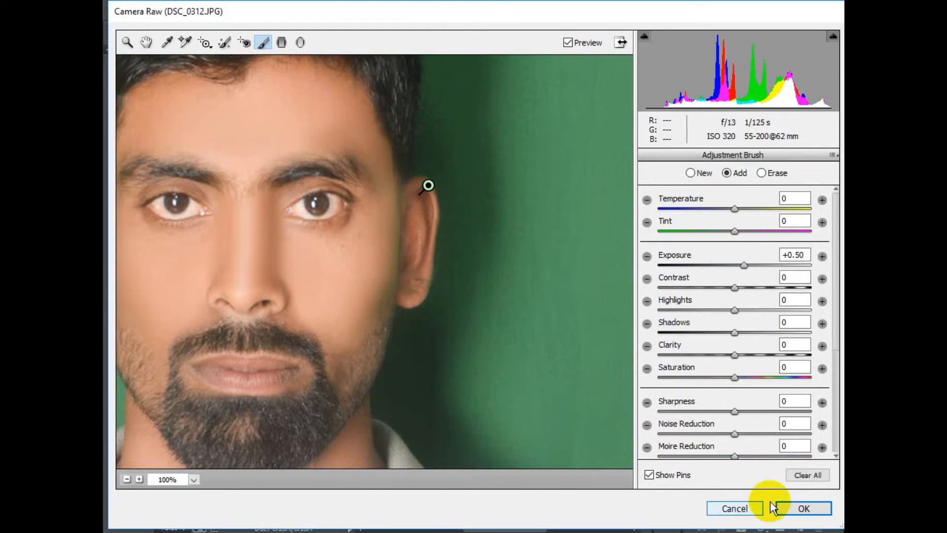
scroll(448, 364, "down", 5)
left_click(400, 302)
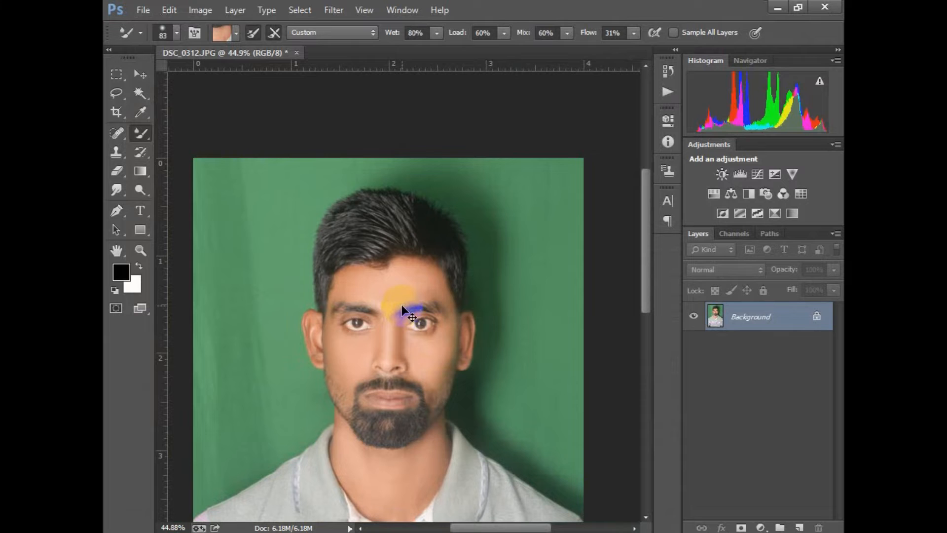
key("ctrl+alt+f")
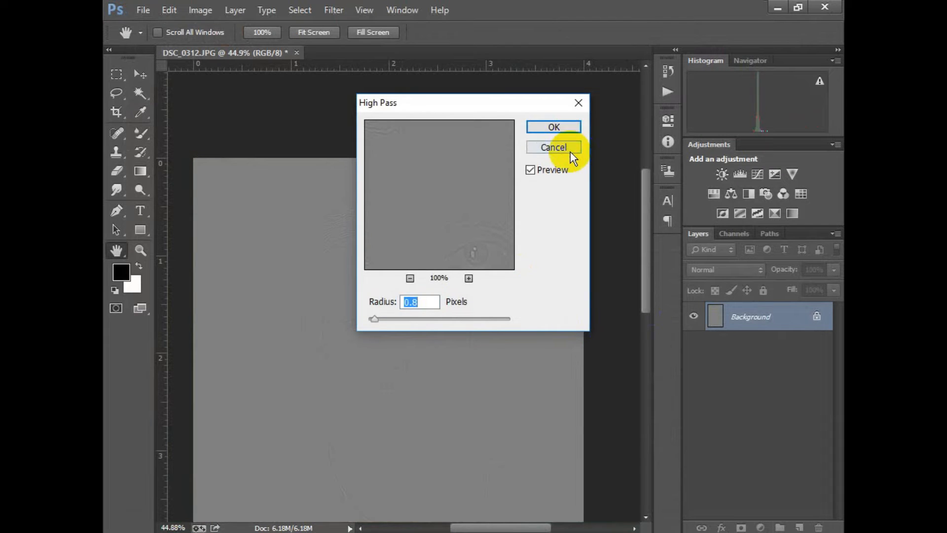
left_click(569, 152)
Sharpen the photo with a duplicate layer filtered by High Pass at 0.8 px and blended in Vivid Light, merged into the background
key("ctrl+j")
key("ctrl+alt+f")
left_click(554, 126)
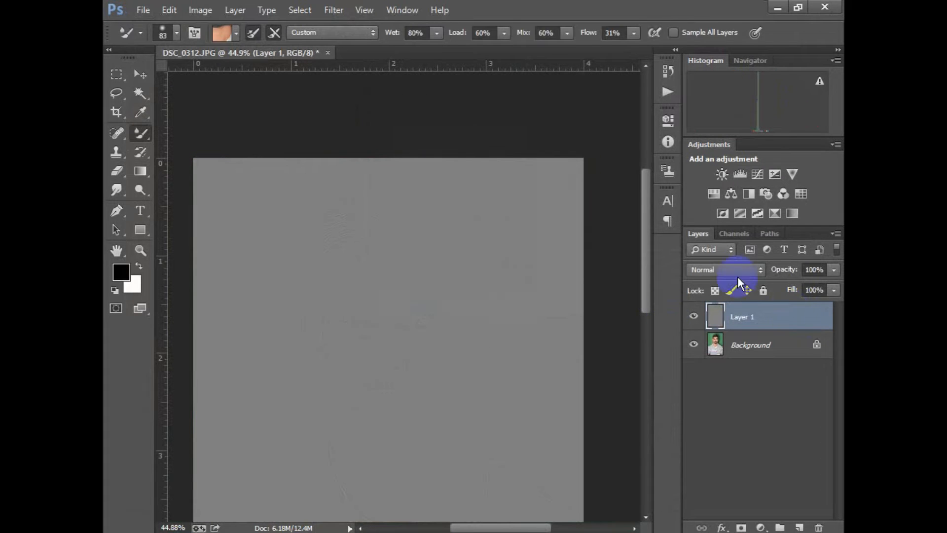
left_click(725, 269)
left_click(718, 215)
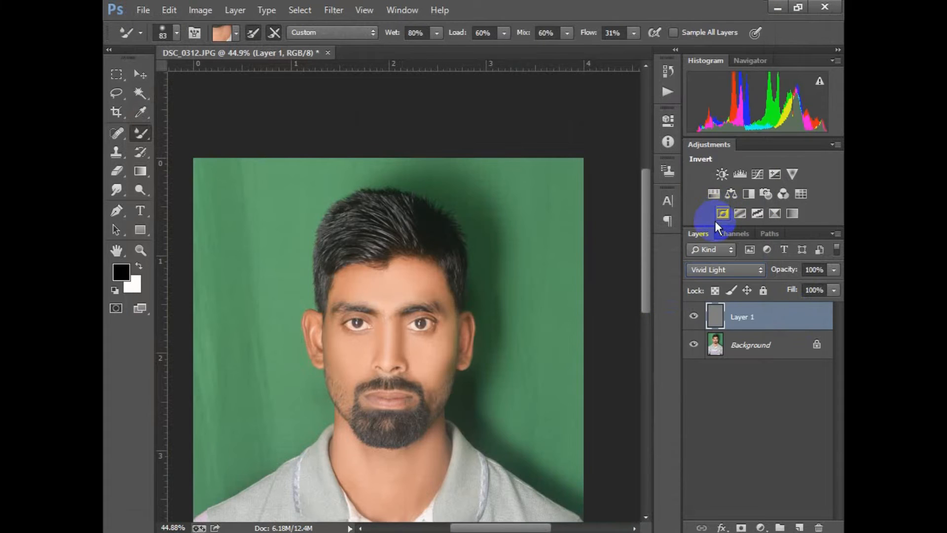
key("Delete")
Select the face, ear and neck skin with the Quick Selection tool and feather the selection by 30
left_click_drag(139, 92, 197, 91)
mouse_move(387, 271)
left_mouse_down()
mouse_move(389, 294)
mouse_move(374, 287)
mouse_move(355, 322)
mouse_move(353, 351)
left_mouse_up()
left_click_drag(374, 403, 406, 478)
key("shift+F6")
type("30")
key("Return")
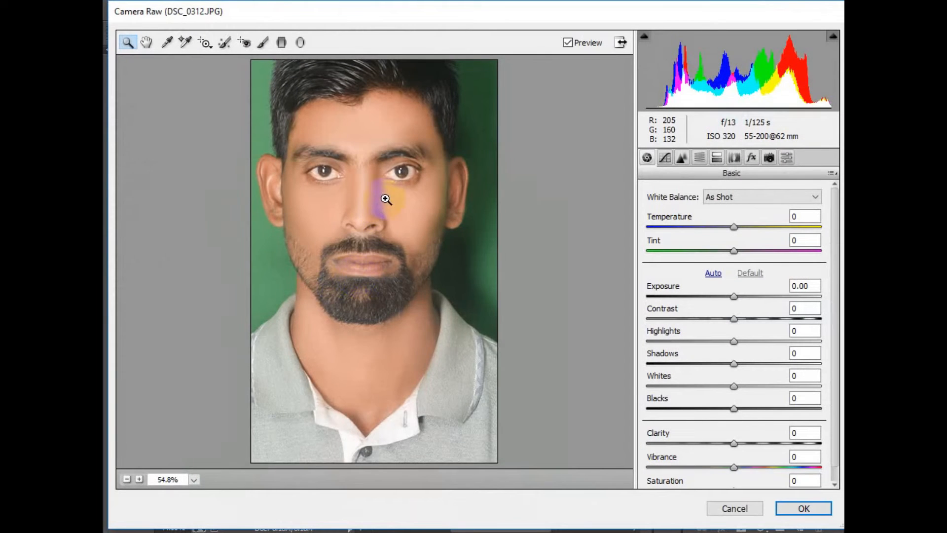
left_click(386, 196)
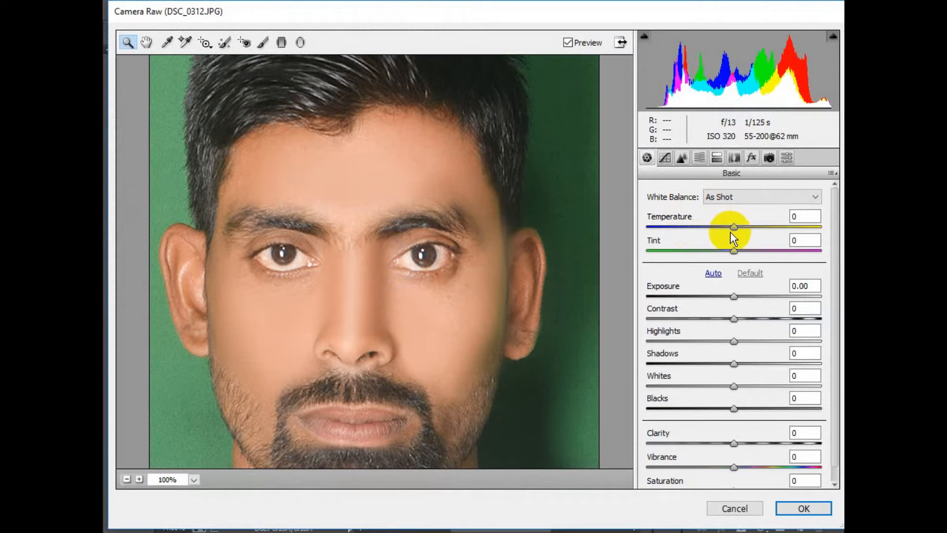
mouse_move(732, 227)
left_mouse_down()
mouse_move(726, 250)
mouse_move(721, 226)
left_mouse_up()
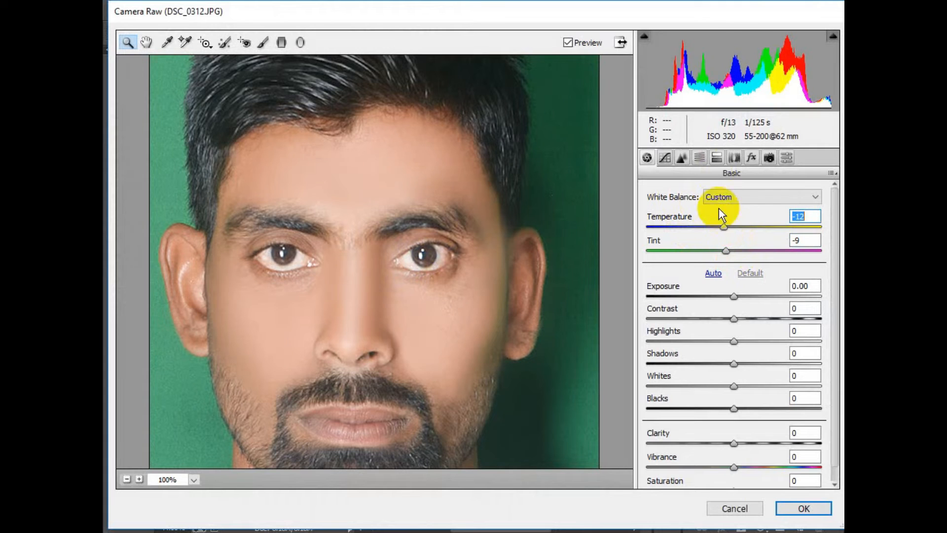
left_click(708, 163)
left_click_drag(738, 284, 746, 282)
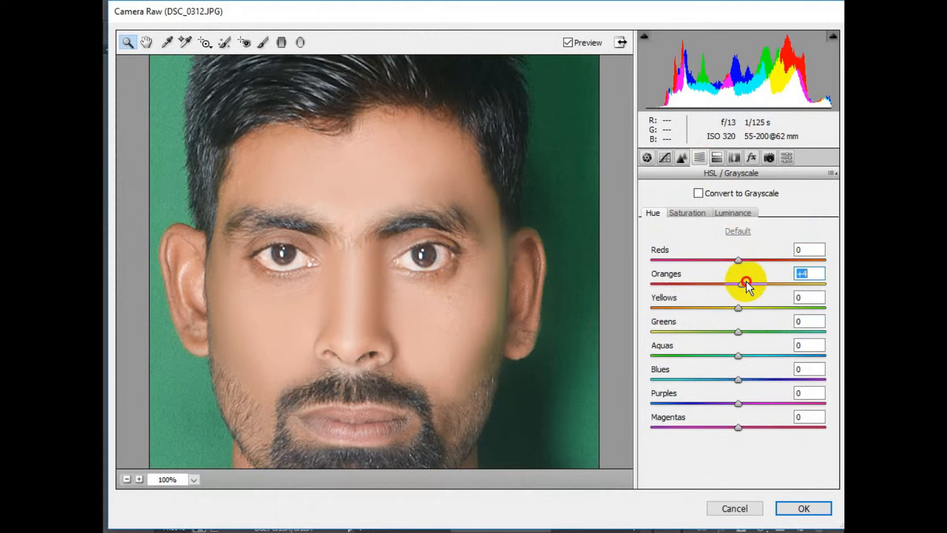
left_click(730, 503)
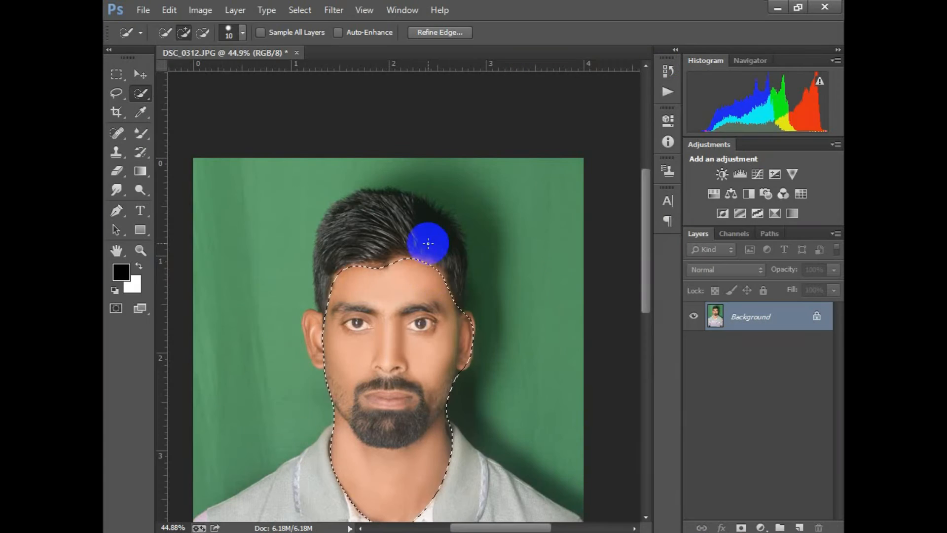
Correct the skin colour in Camera Raw by adjusting temperature and tint and setting the Oranges hue to +5, and apply it
left_click_drag(427, 241, 439, 290)
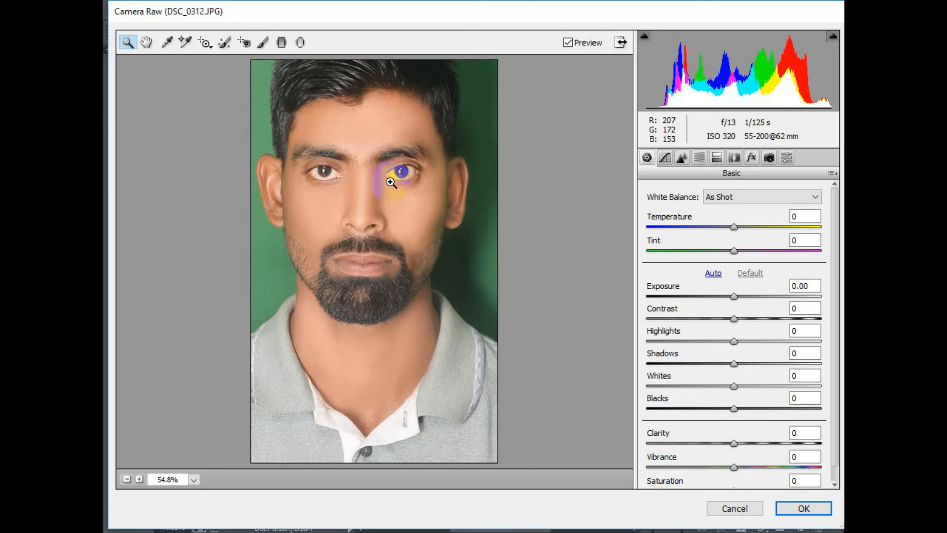
left_click(394, 177)
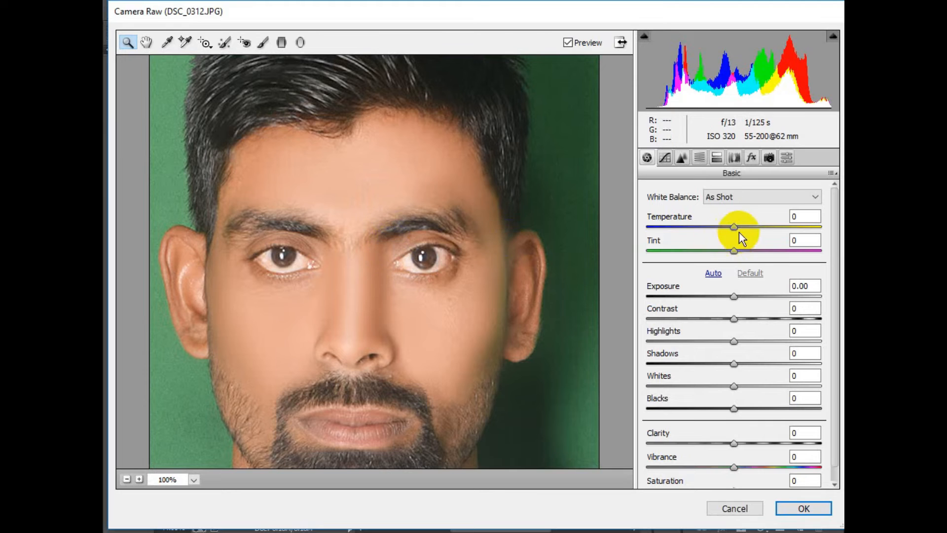
left_click_drag(733, 226, 726, 251)
left_click(717, 158)
left_click(699, 158)
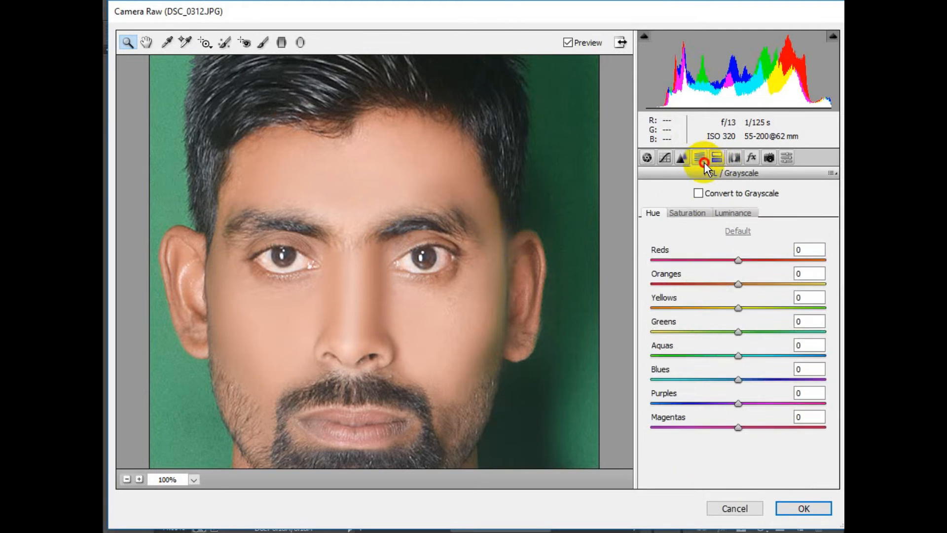
left_click_drag(737, 284, 742, 283)
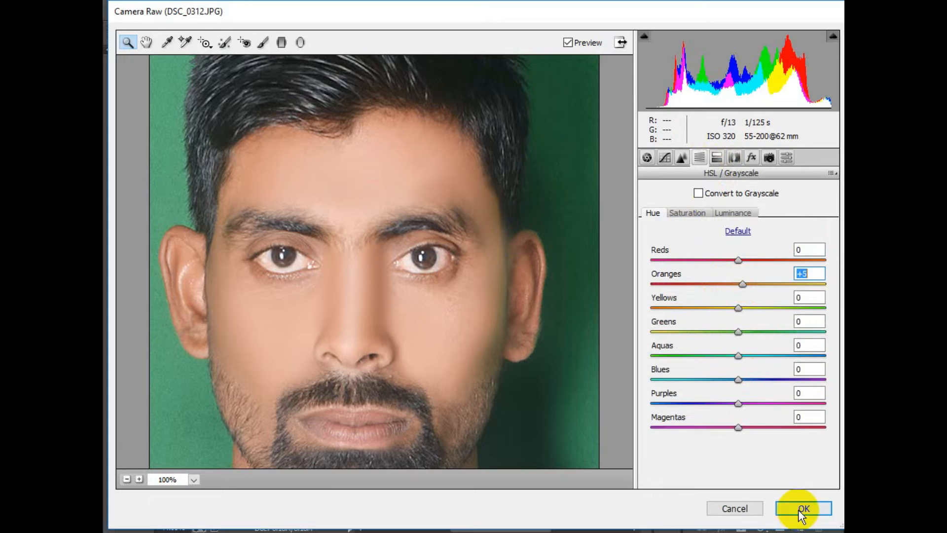
left_click(801, 508)
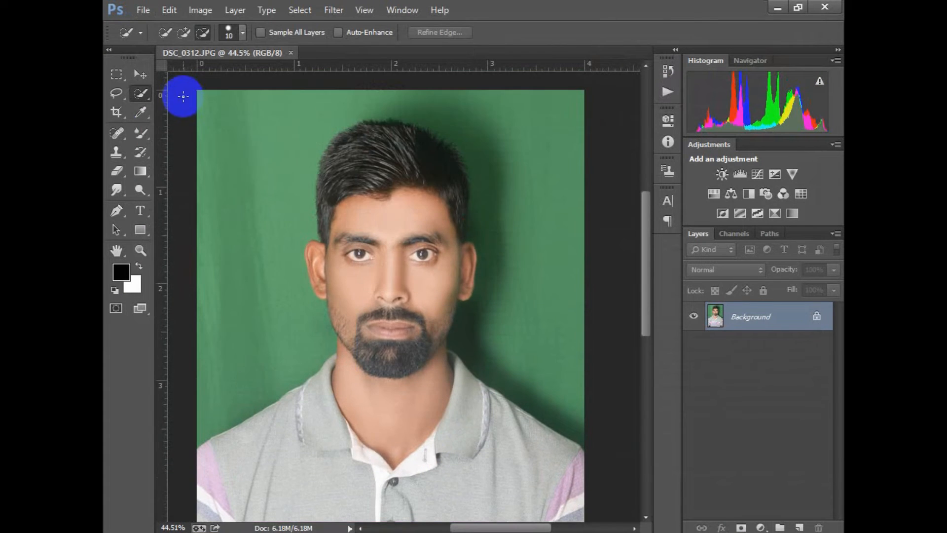
Select the whole green background, including the shadow around the man, with the Magic Wand at tolerance 16
scroll(296, 186, "down", 2)
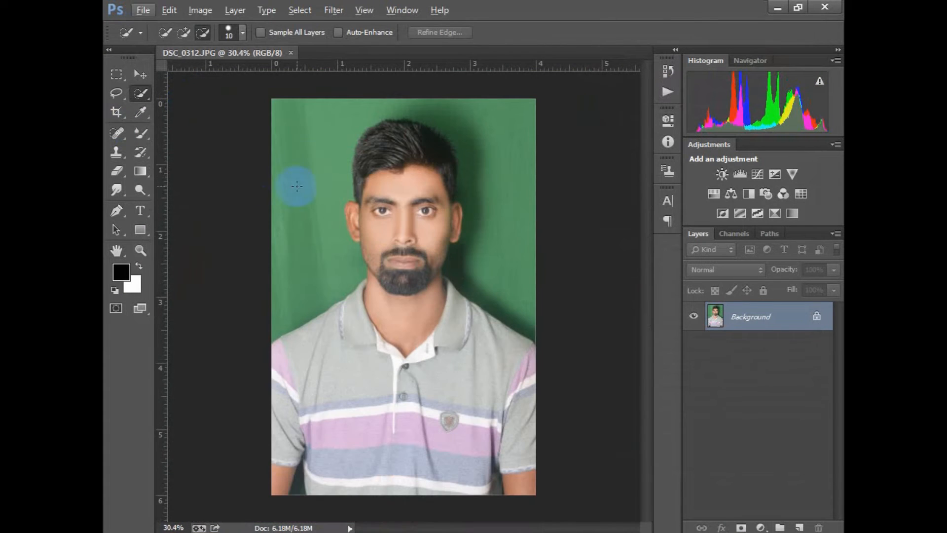
mouse_move(313, 240)
left_mouse_down()
mouse_move(560, 148)
mouse_move(486, 173)
mouse_move(484, 196)
mouse_move(446, 180)
left_mouse_up()
key("ctrl+d")
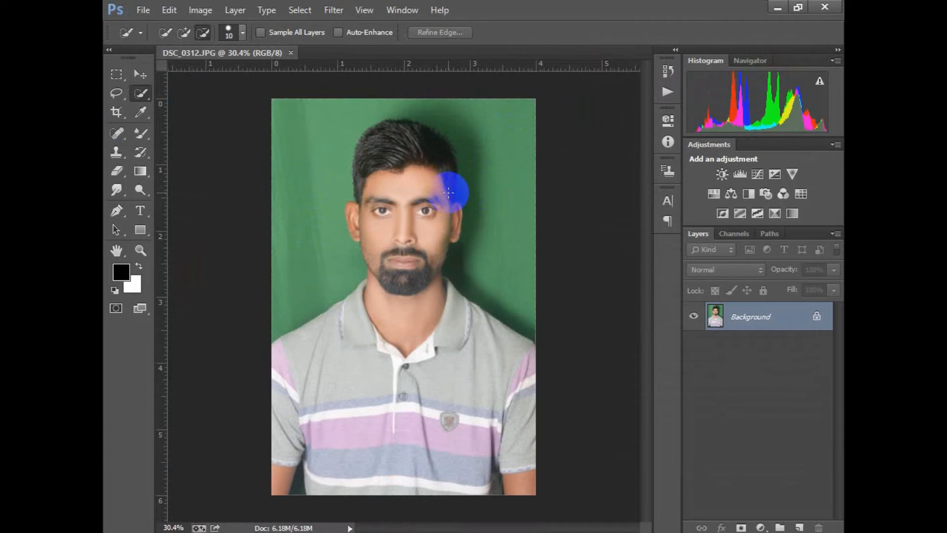
left_click(134, 93)
left_click(213, 105)
left_click(279, 156)
left_click(325, 298, "shift")
left_click(501, 301, "shift")
left_click(482, 227, "shift")
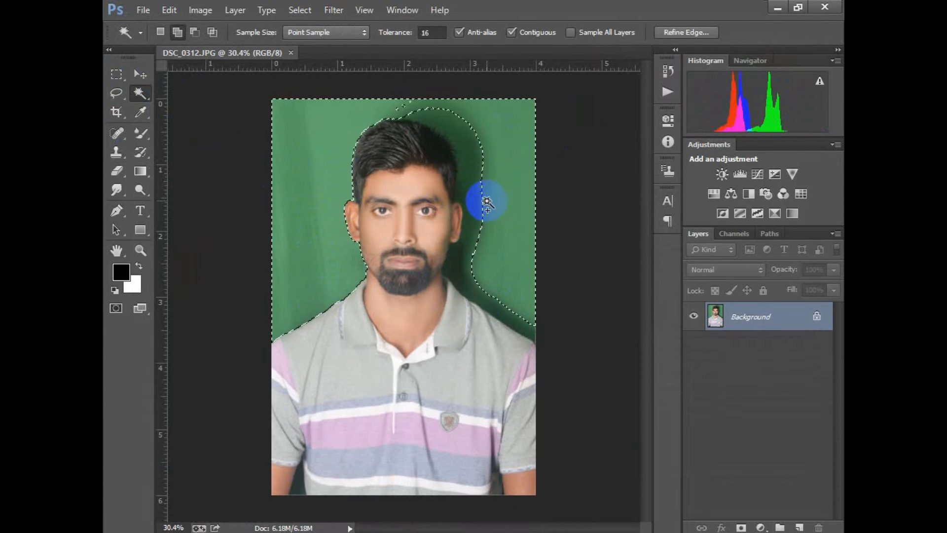
left_click(478, 160, "shift")
left_click(467, 270, "shift")
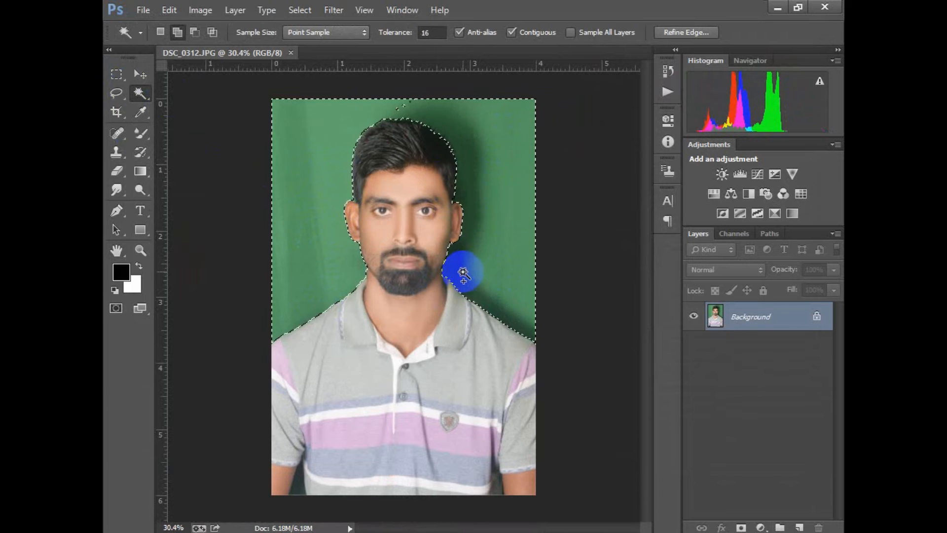
Clean up the background selection along the hair and feather it by 1
scroll(468, 153, "up", 6)
left_click_drag(485, 165, 498, 239)
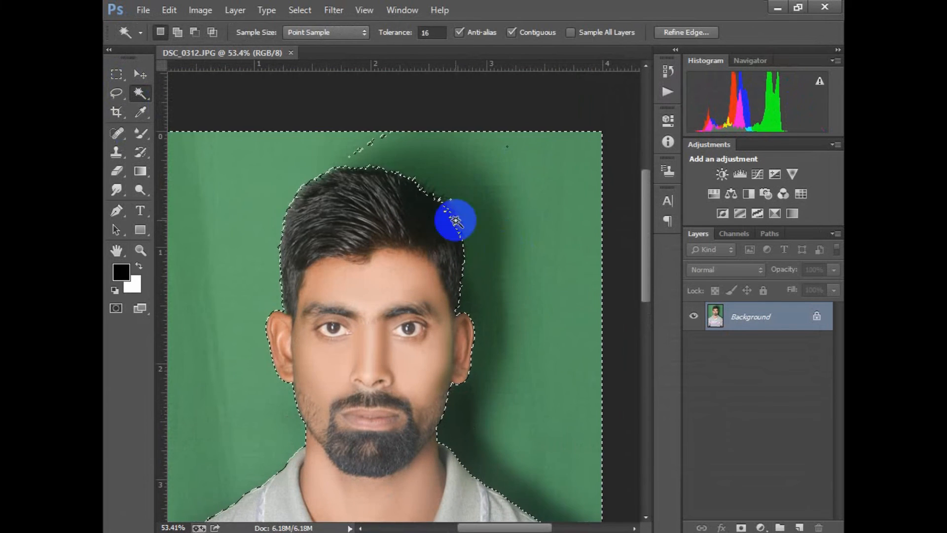
scroll(371, 159, "up", 6)
scroll(425, 176, "down", 6)
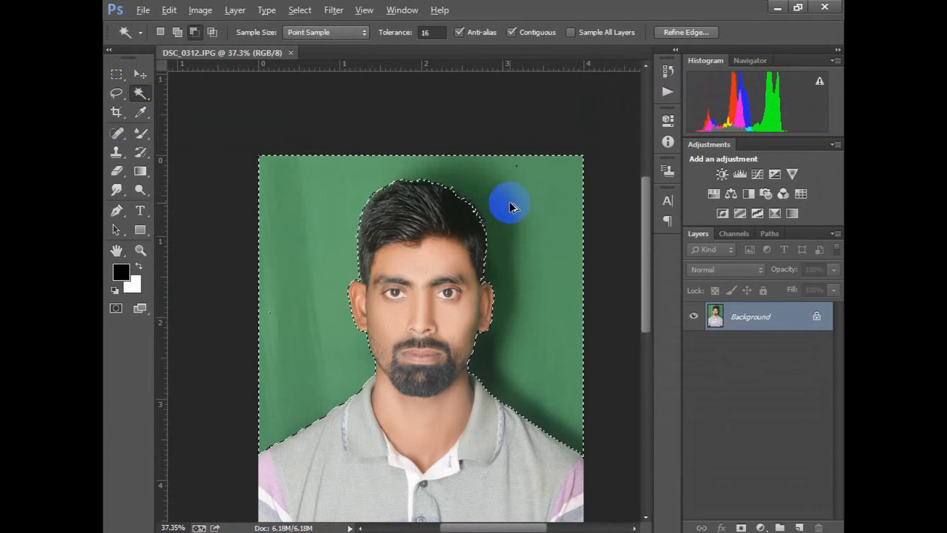
key("shift+F6")
type("1")
left_click(545, 184)
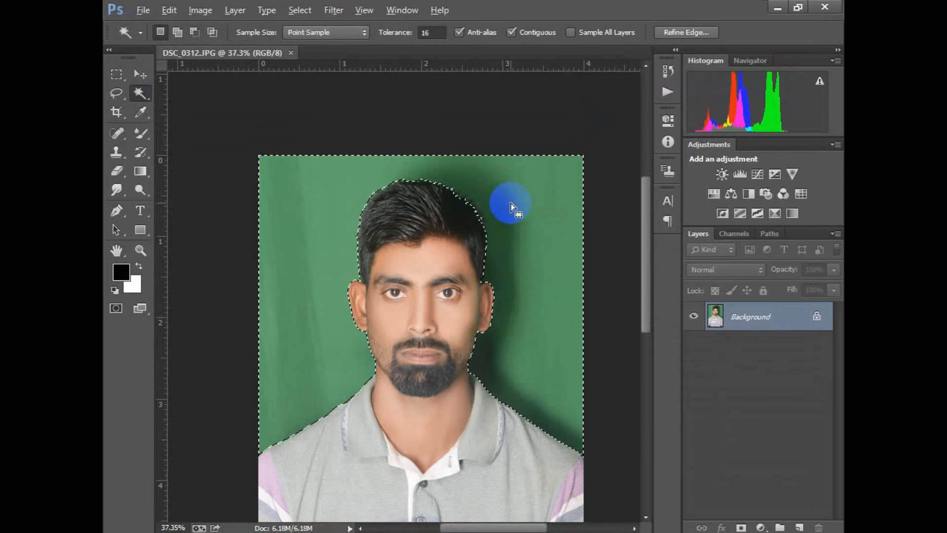
Refine the man's selection edge along the hair, ears and shoulders in Refine Edge with the Refine Radius brush at size 20
left_click(697, 32)
key("ctrl+plus")
key("ctrl+plus")
key("ctrl+plus")
key("ctrl+plus")
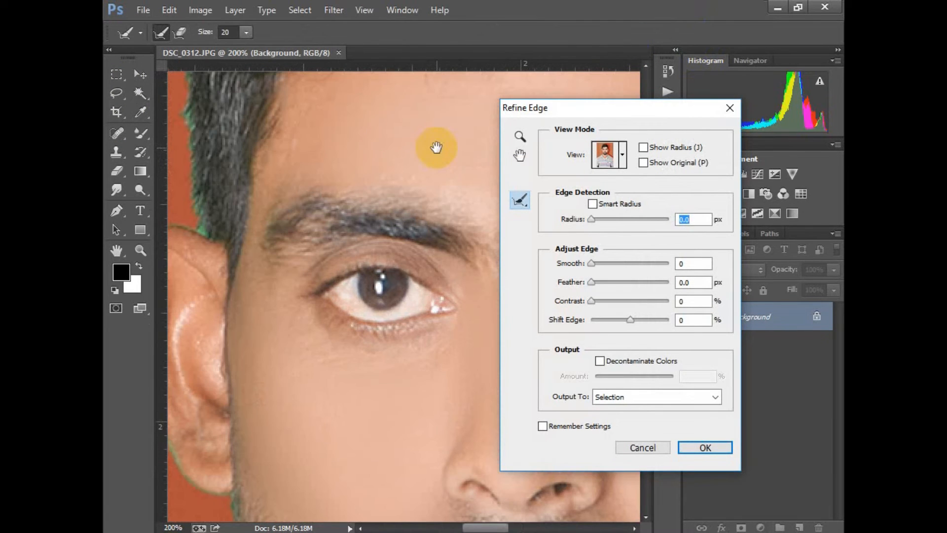
left_click_drag(274, 217, 427, 311)
mouse_move(353, 194)
left_mouse_down()
mouse_move(346, 256)
mouse_move(357, 314)
mouse_move(312, 328)
mouse_move(303, 287)
mouse_move(309, 378)
mouse_move(295, 297)
left_mouse_up()
left_click_drag(294, 264, 308, 339)
scroll(318, 325, "down", 2)
mouse_move(298, 279)
left_mouse_down()
mouse_move(313, 322)
mouse_move(343, 360)
left_mouse_up()
scroll(368, 324, "down", 2)
scroll(367, 325, "down", 2)
left_click_drag(353, 319, 368, 357)
left_click_drag(408, 423, 392, 261)
left_click_drag(342, 395, 464, 247)
scroll(301, 348, "down", 4)
left_click_drag(399, 266, 306, 493)
mouse_move(240, 350)
left_mouse_down()
mouse_move(221, 285)
mouse_move(225, 230)
mouse_move(225, 268)
mouse_move(237, 202)
mouse_move(213, 289)
mouse_move(229, 247)
mouse_move(317, 130)
mouse_move(357, 116)
mouse_move(358, 182)
mouse_move(394, 214)
left_mouse_up()
left_click_drag(420, 317, 355, 156)
mouse_move(375, 231)
left_mouse_down()
mouse_move(361, 188)
mouse_move(348, 201)
mouse_move(385, 269)
mouse_move(385, 311)
left_mouse_up()
scroll(392, 284, "up", 4)
mouse_move(385, 311)
left_mouse_down()
mouse_move(384, 281)
mouse_move(351, 400)
mouse_move(363, 204)
mouse_move(338, 119)
left_mouse_up()
scroll(356, 229, "down", 5)
left_click_drag(386, 279, 285, 250)
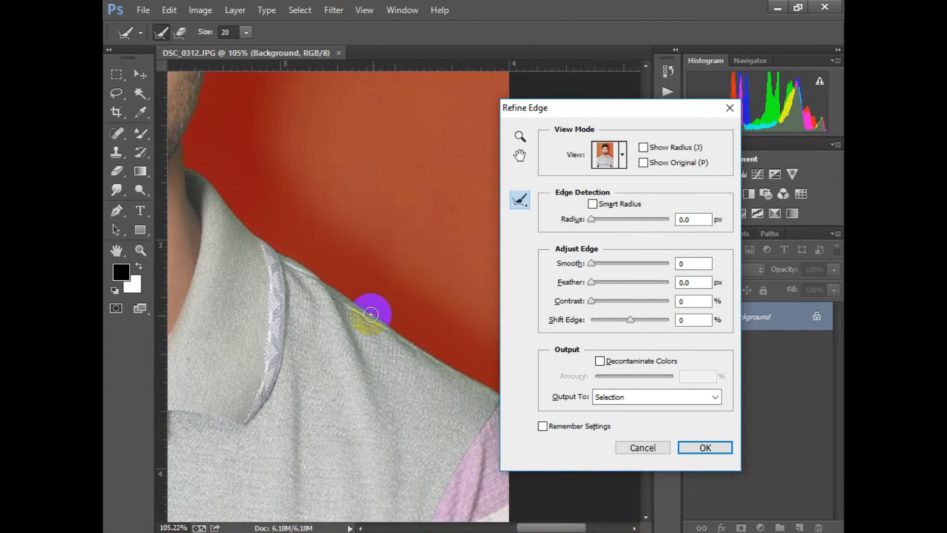
left_click_drag(389, 327, 391, 351)
mouse_move(289, 276)
left_mouse_down()
mouse_move(218, 206)
mouse_move(244, 228)
left_mouse_up()
left_click_drag(366, 327, 318, 256)
Output the refined cutout to a new layer and delete the original Background layer
left_click(661, 397)
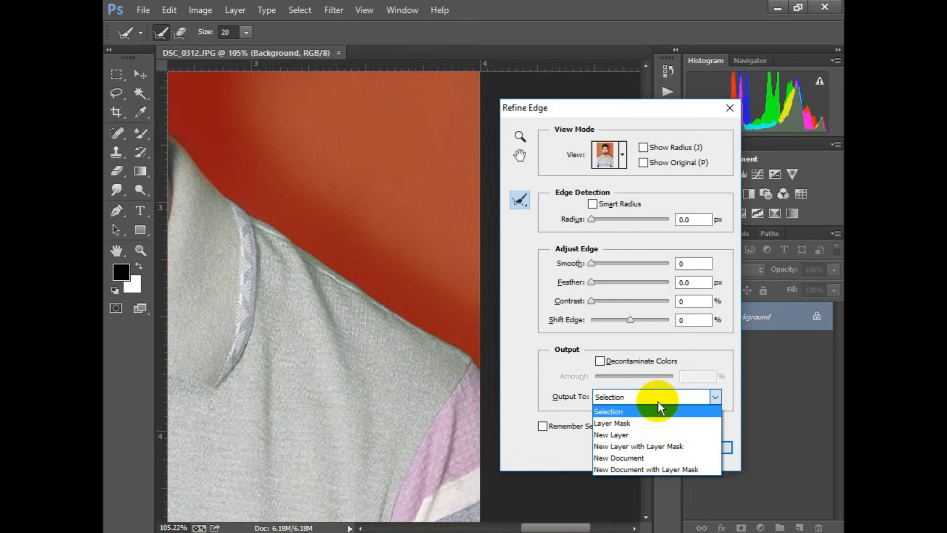
left_click(678, 436)
left_click(704, 446)
left_click(792, 340)
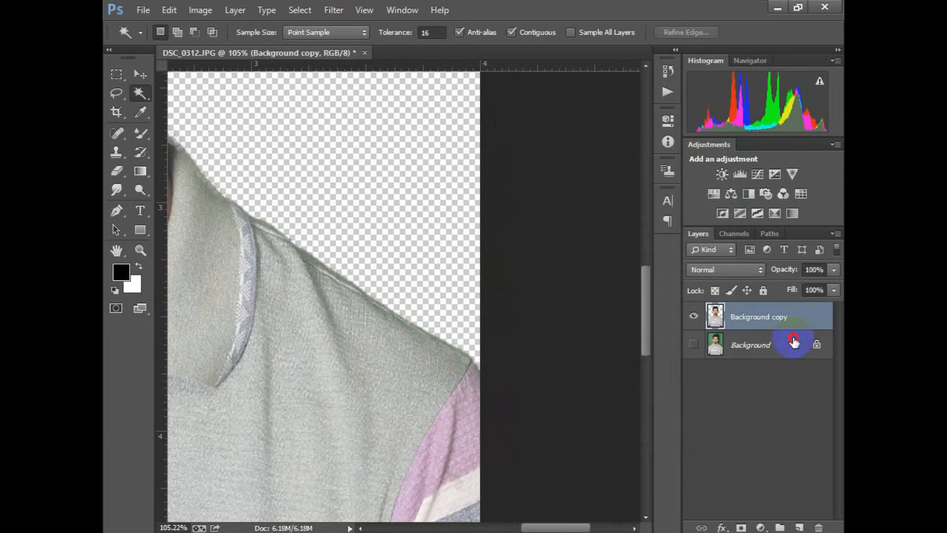
left_click(817, 527)
left_click(427, 213)
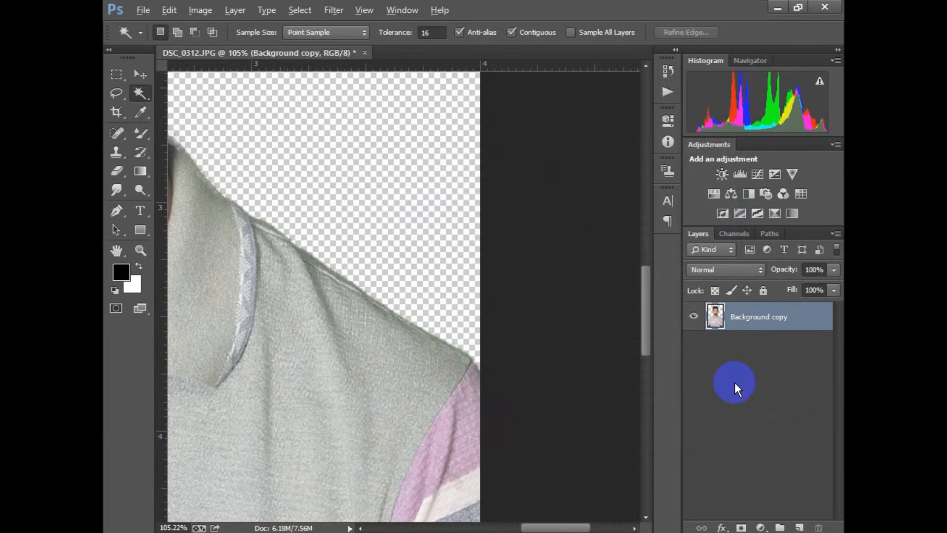
Add a new layer beneath the cutout and fill it with white
left_click(799, 525)
left_click_drag(792, 317, 789, 450)
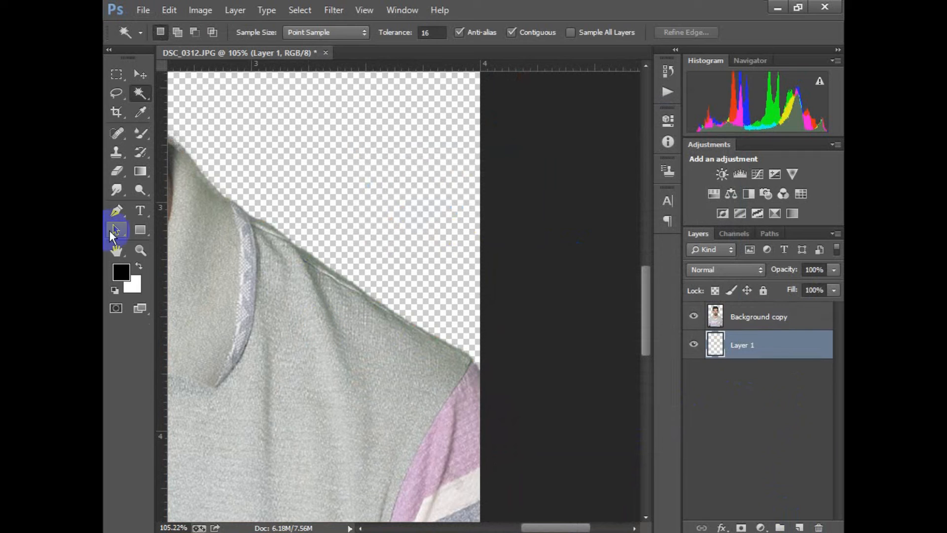
left_click(132, 272)
left_click(769, 256)
key("alt+BackSpace")
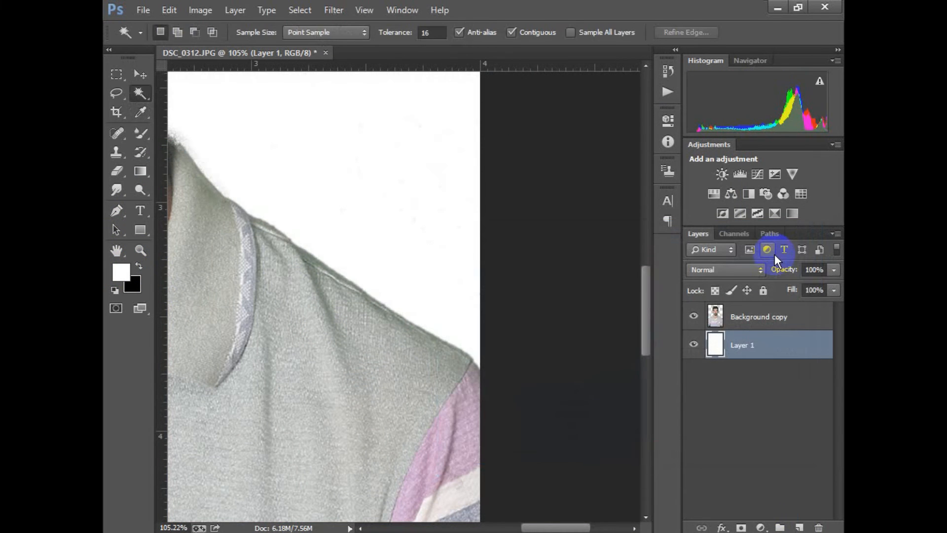
Merge the cutout with the white layer and flatten the image
scroll(364, 271, "down", 5)
key("ctrl+shift+e")
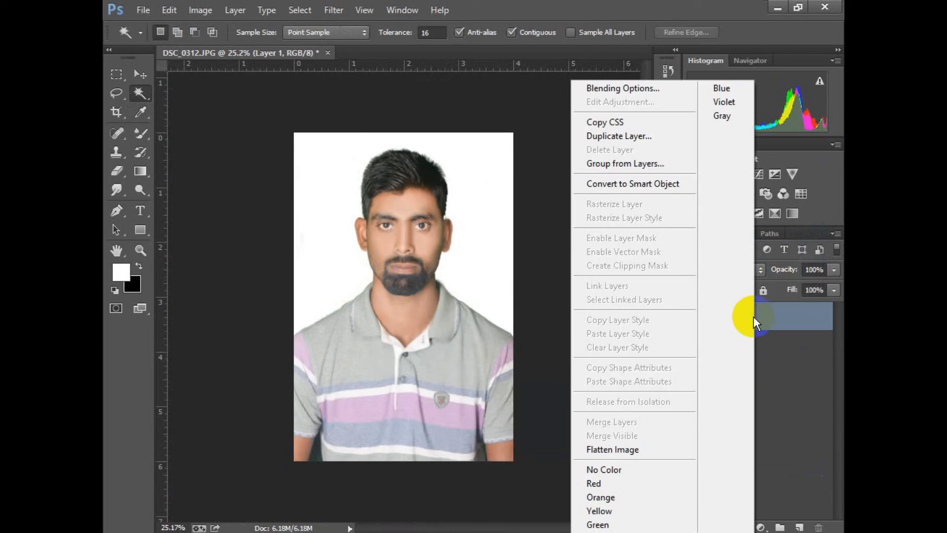
left_click(632, 449)
Deepen the dark tones with Selective Color by setting Black to +12% for the Blacks, using the Relative method
key("alt+i")
key("j")
key("s")
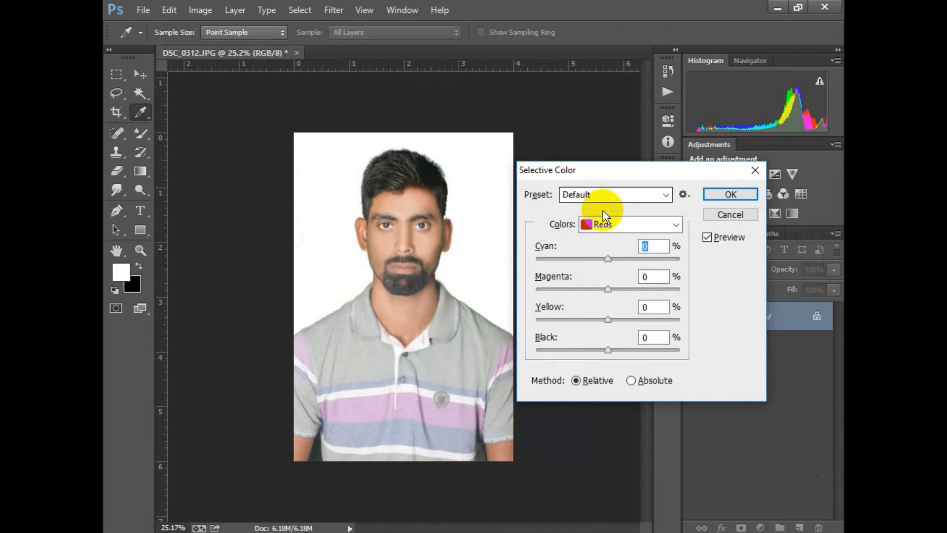
left_click(604, 216)
left_click(613, 351)
left_click_drag(611, 349, 620, 350)
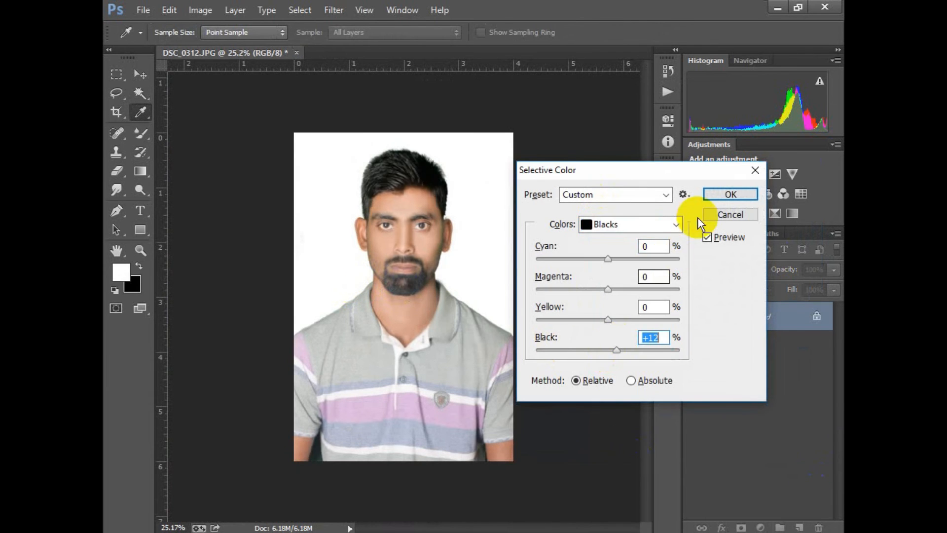
left_click(711, 194)
scroll(363, 334, "up", 4)
scroll(364, 336, "down", 4)
Crop the portrait around the head and shoulders to 1.5 × 1.9 in at 300 px/in using the pp preset
key("c")
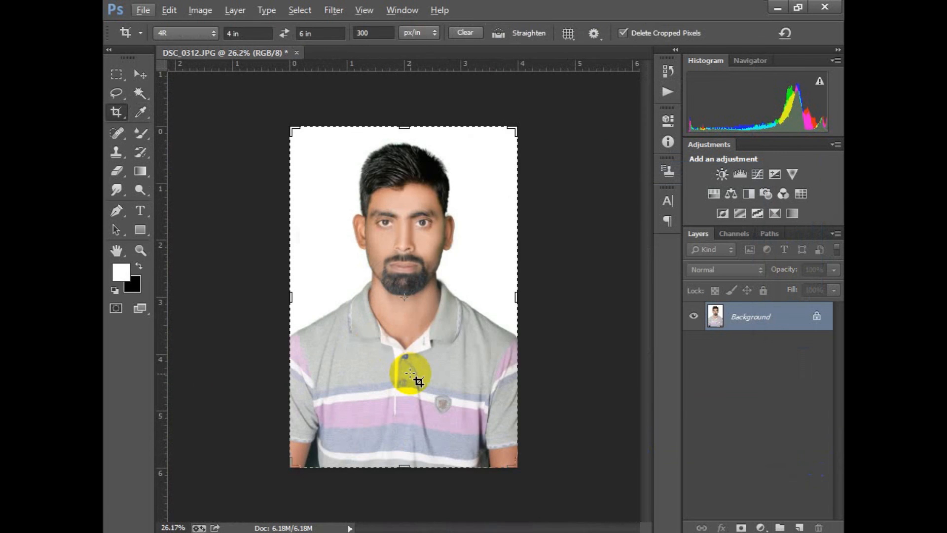
right_click(411, 373)
left_click(442, 514)
left_click_drag(305, 140, 475, 398)
double_click(475, 395)
Check the finished photo among the files in New folder through Save As, and cancel without saving a copy
scroll(462, 256, "up", 4)
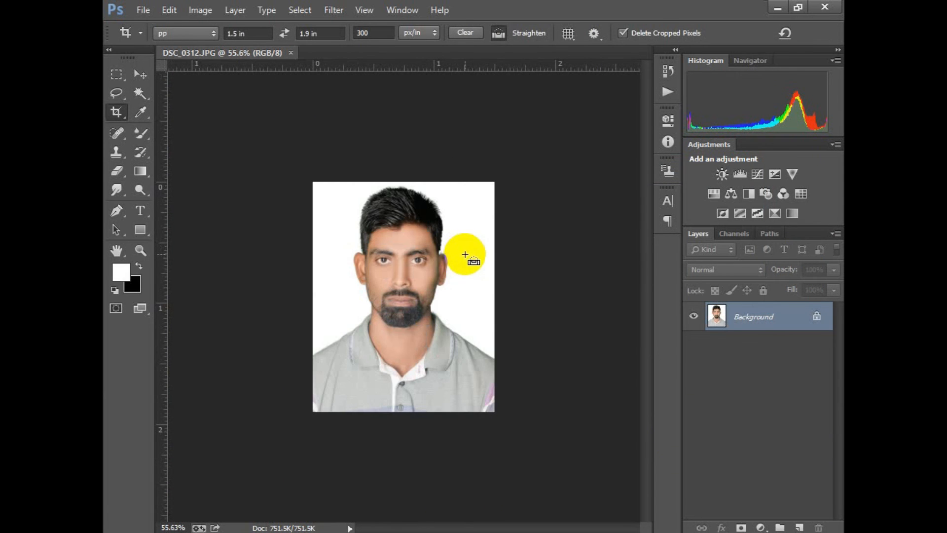
key("ctrl+shift+s")
left_click(772, 509)
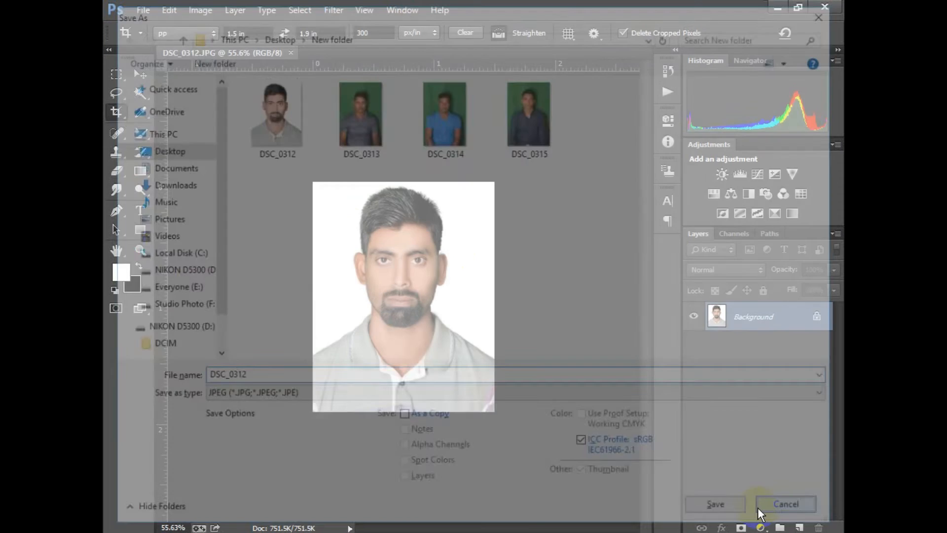